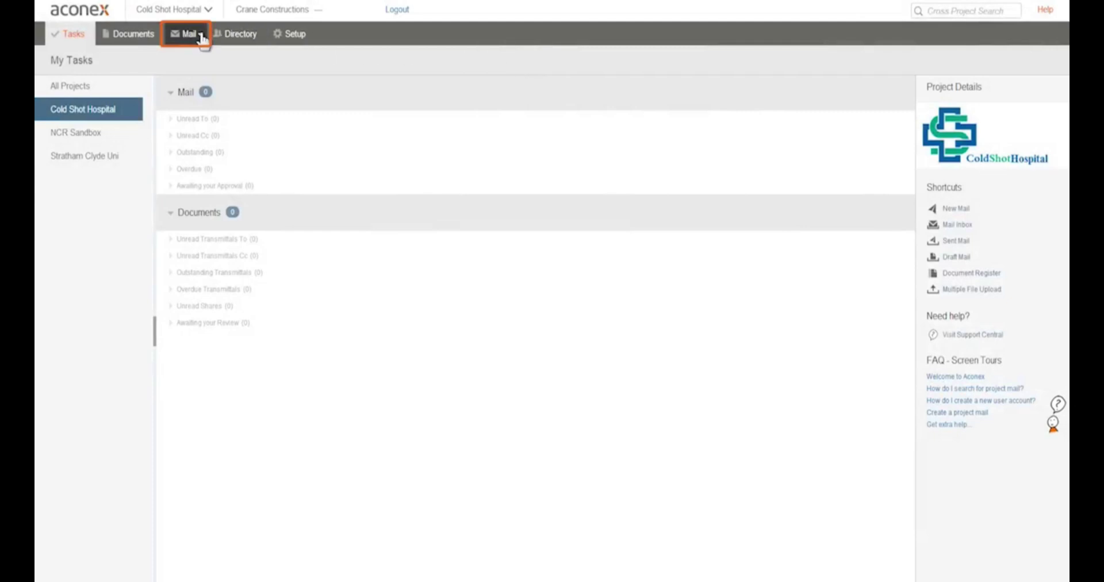
Step: Create a new blank mail and set its type to Request For Information
left_click(200, 37)
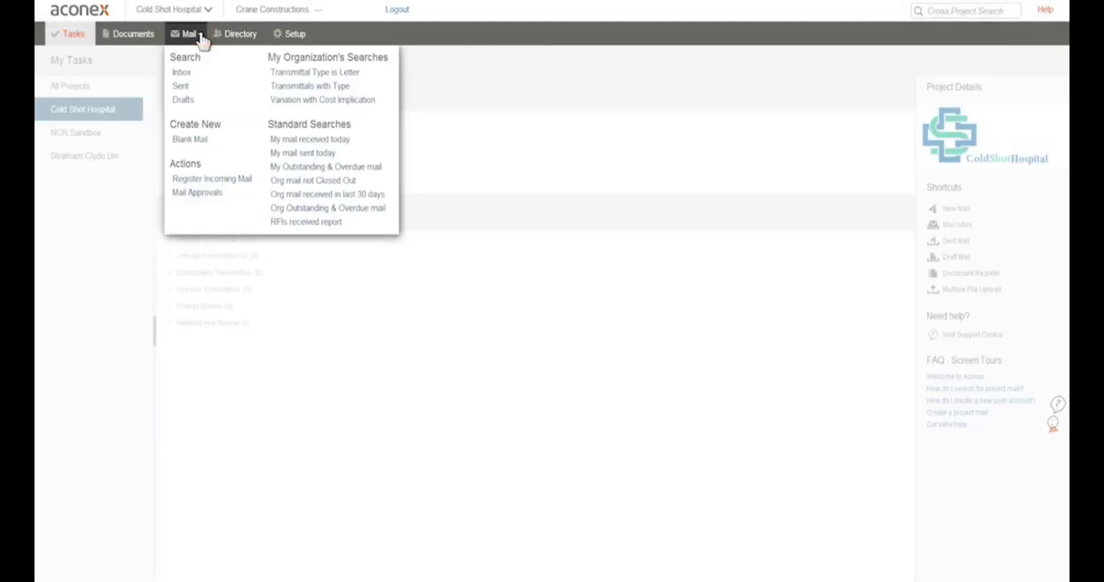
left_click(192, 141)
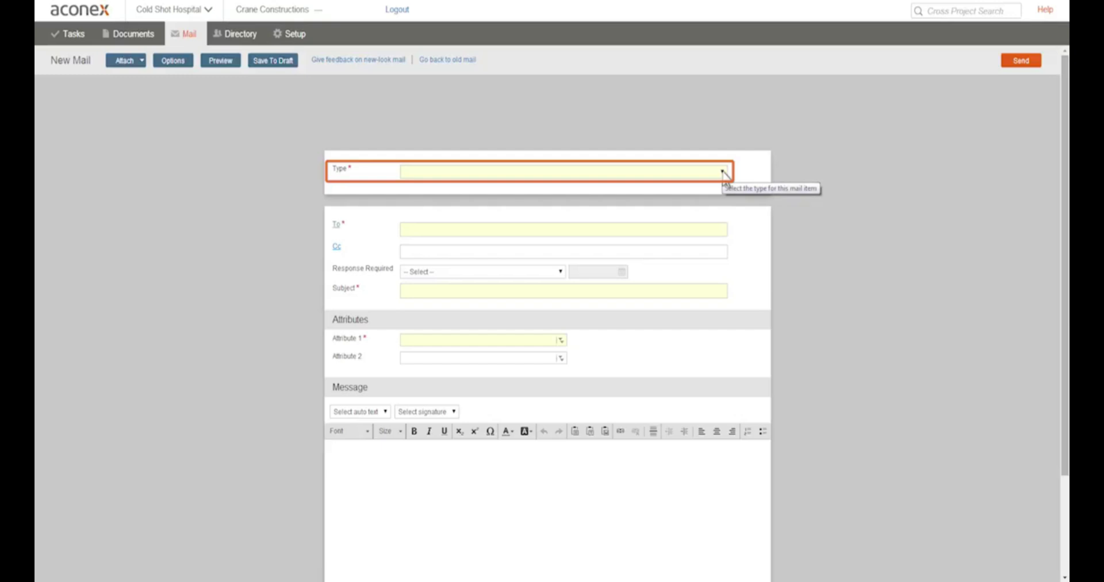
left_click(722, 173)
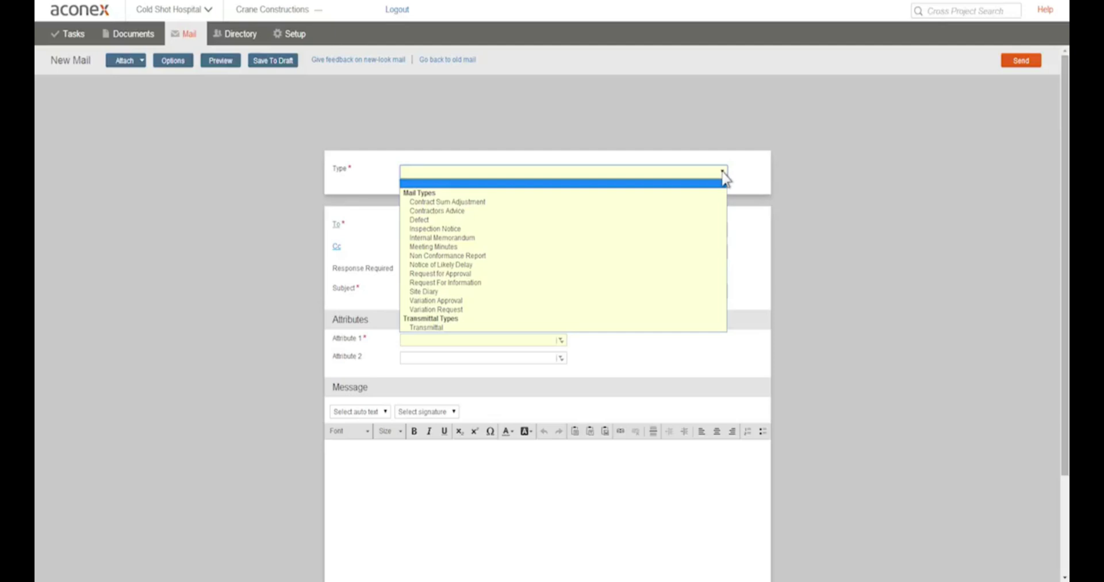
left_click(488, 283)
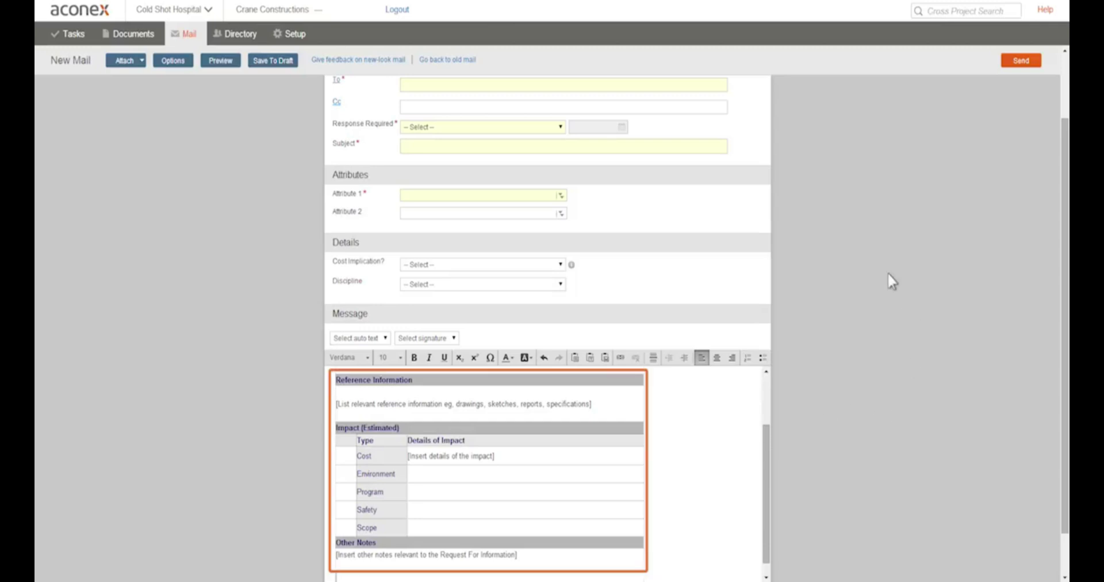
scroll(1028, 233, "down", 2)
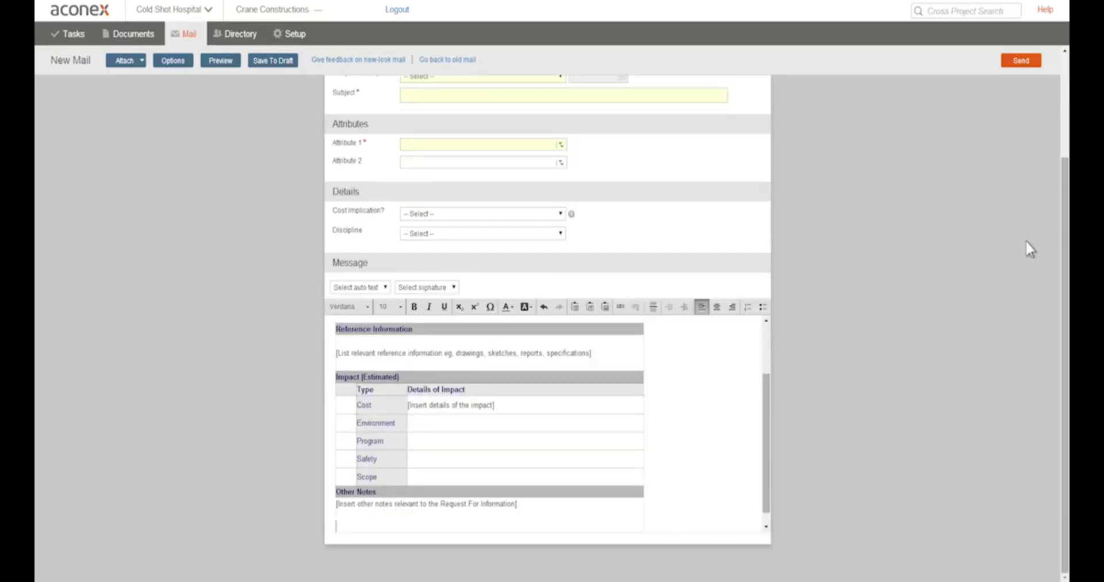
scroll(938, 311, "up", 5)
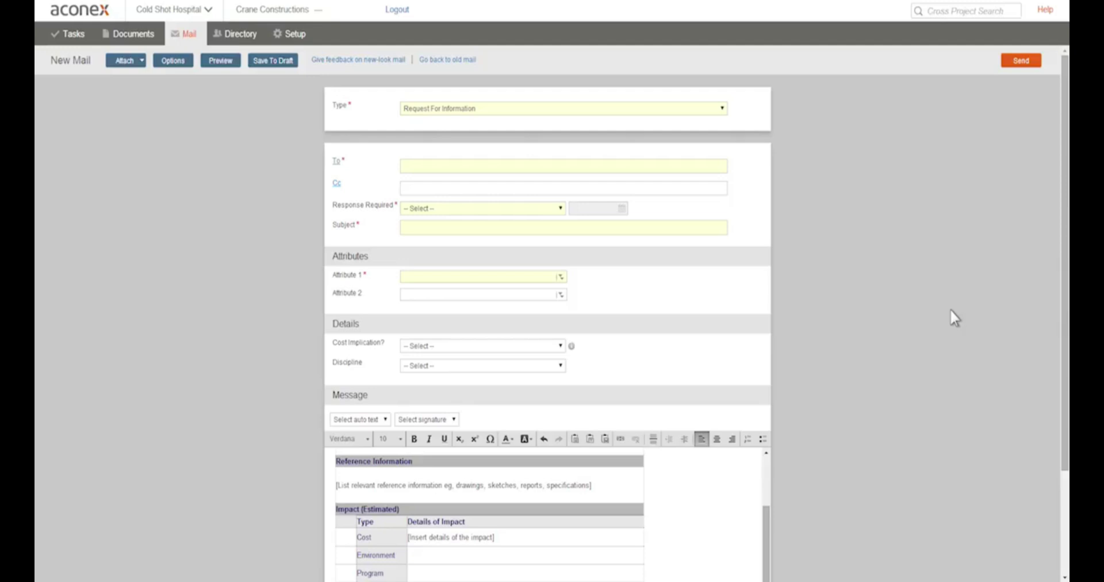
Step: Add the ABC contact and the matching Azure Consulting contact as To recipients of the mail
left_click(470, 167)
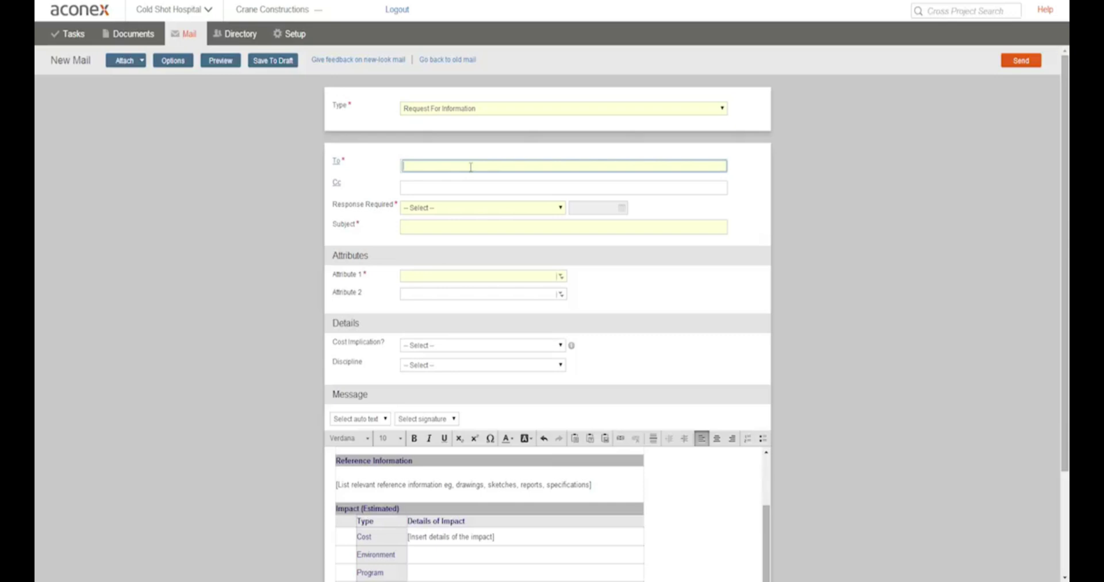
type("alan")
key("Return")
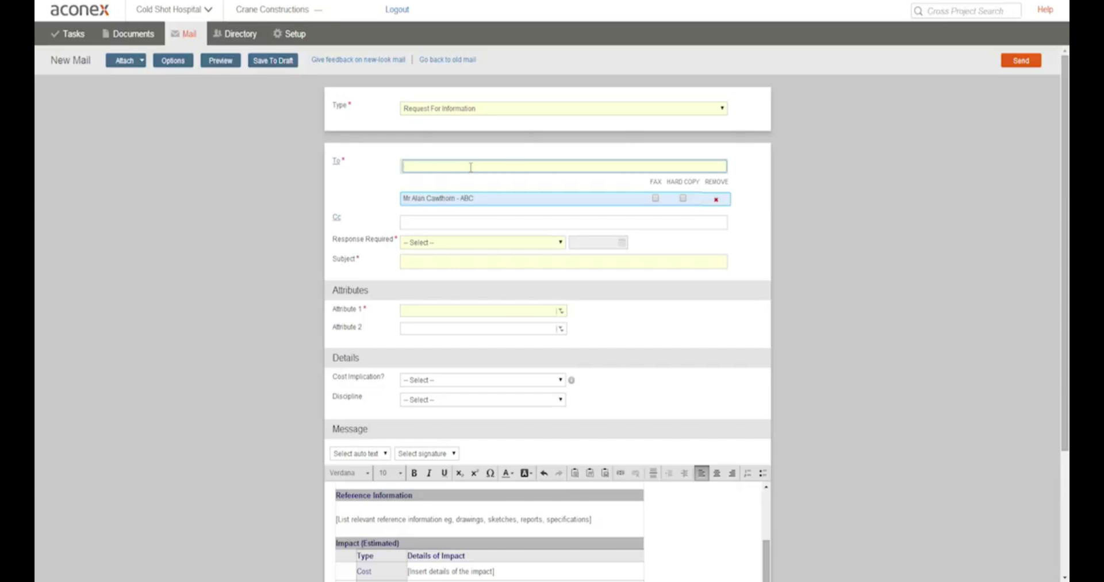
type("b")
key("Return")
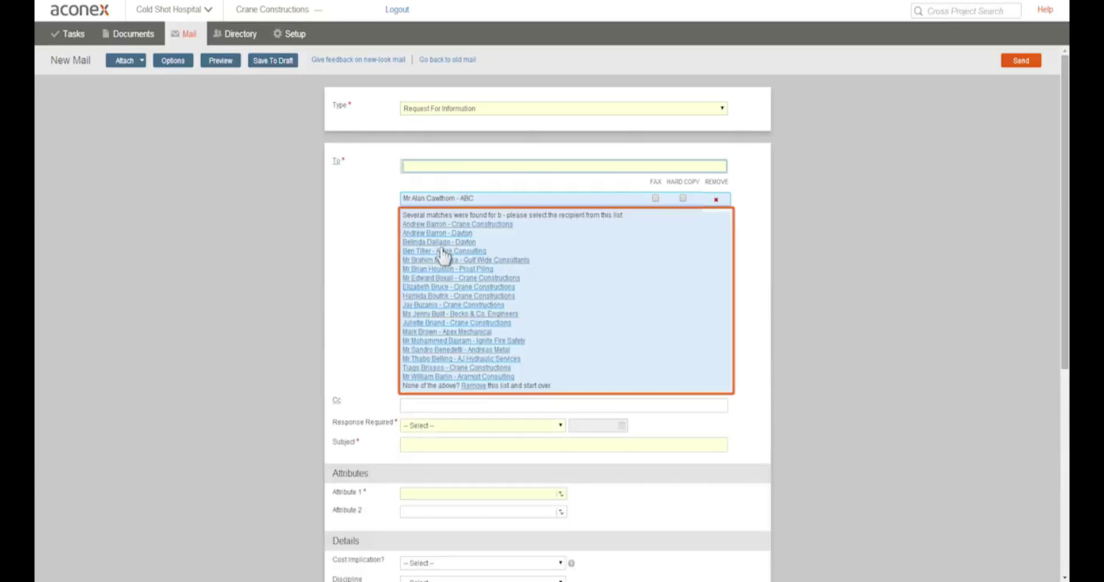
left_click(441, 250)
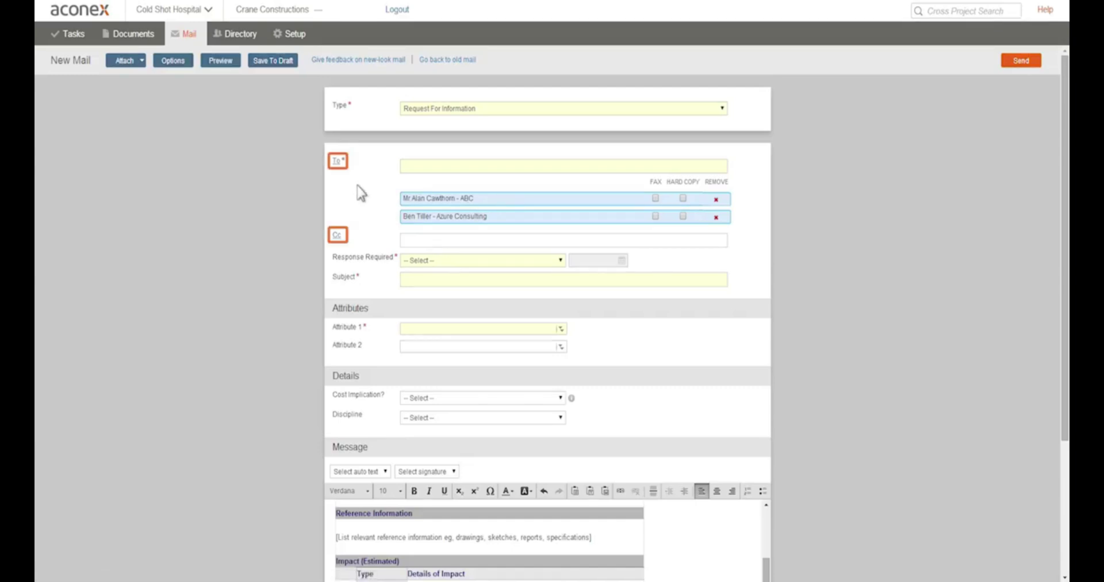
Step: Search the project directory by organization "becks" and the contact's family name, and add the Becks & Co. Engineers project manager as a Cc recipient
left_click(335, 161)
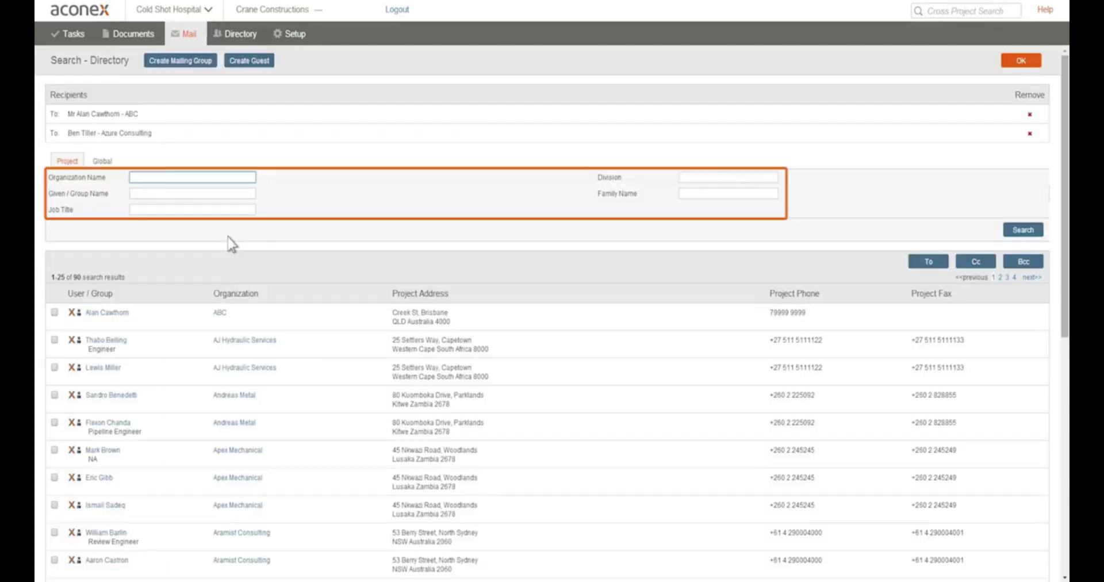
type("becks")
left_click(698, 192)
type("abbot")
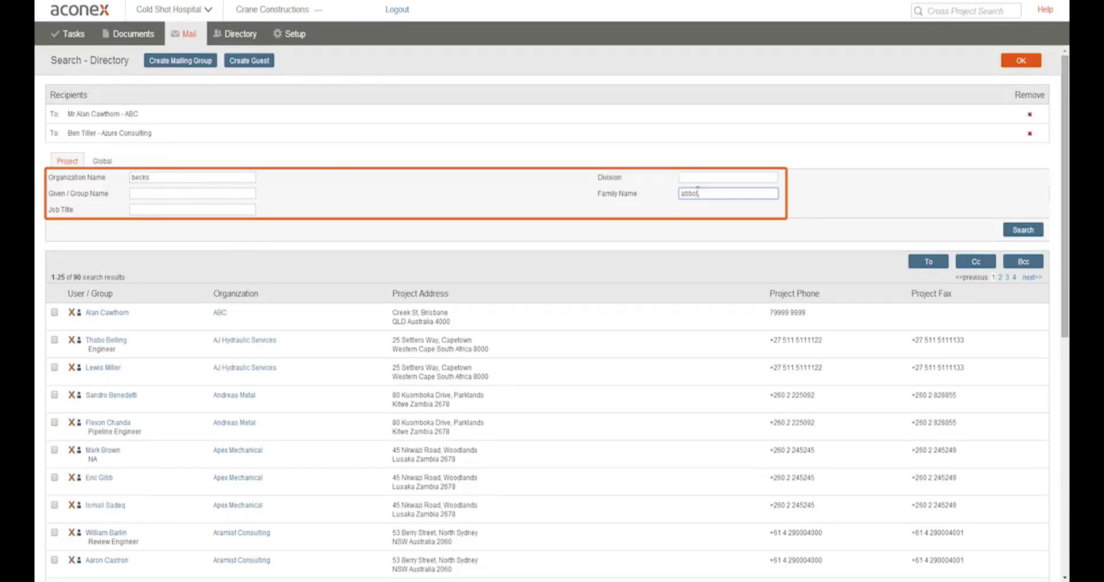
left_click(1022, 230)
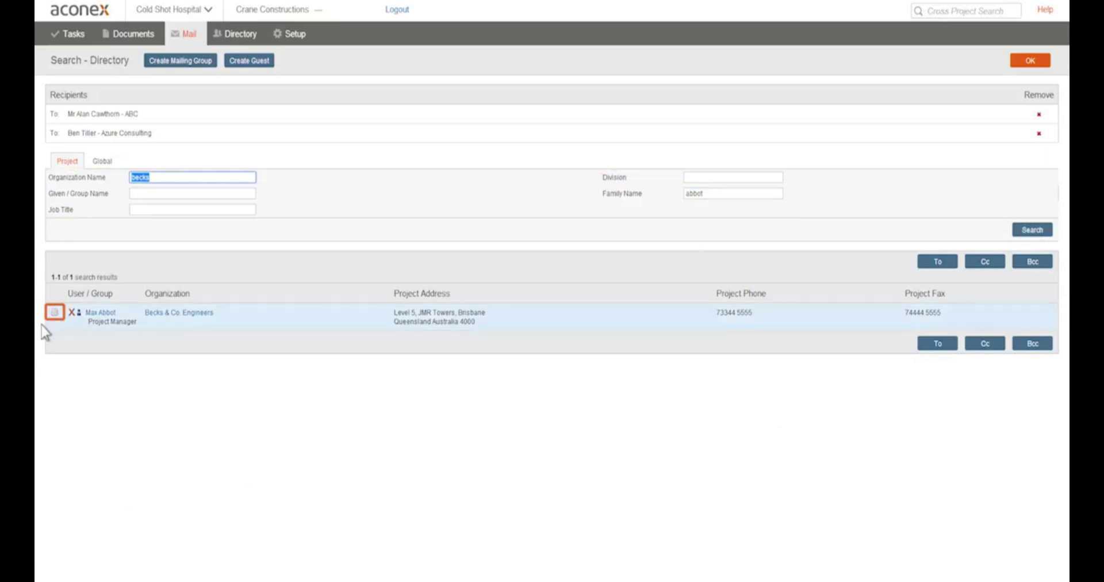
left_click(54, 313)
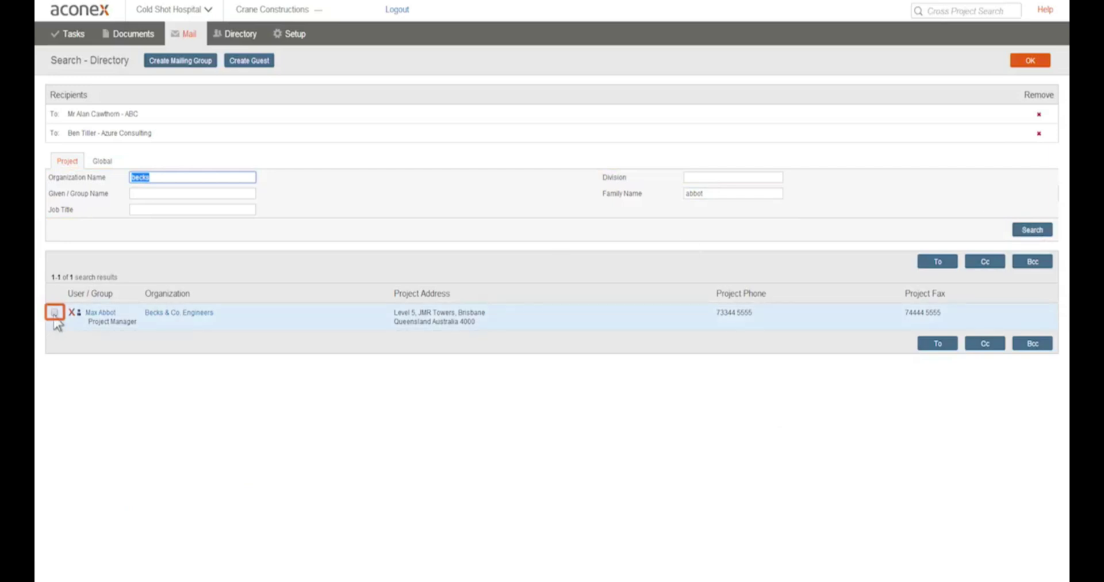
left_click(985, 263)
left_click(1030, 61)
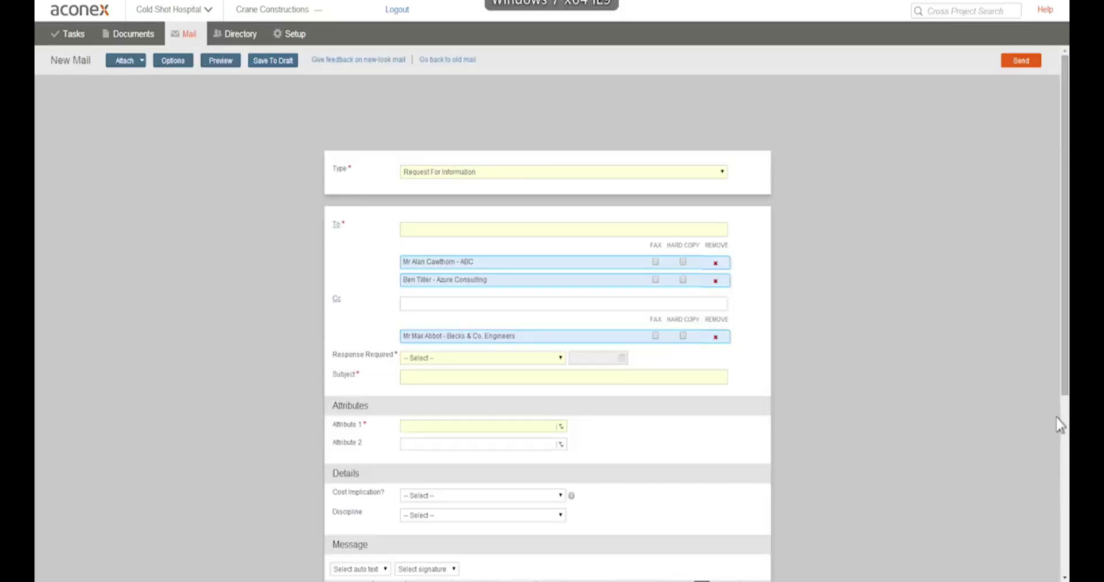
Step: Set the required response to "Respond by" with the due date 28/07/2014
left_click(561, 358)
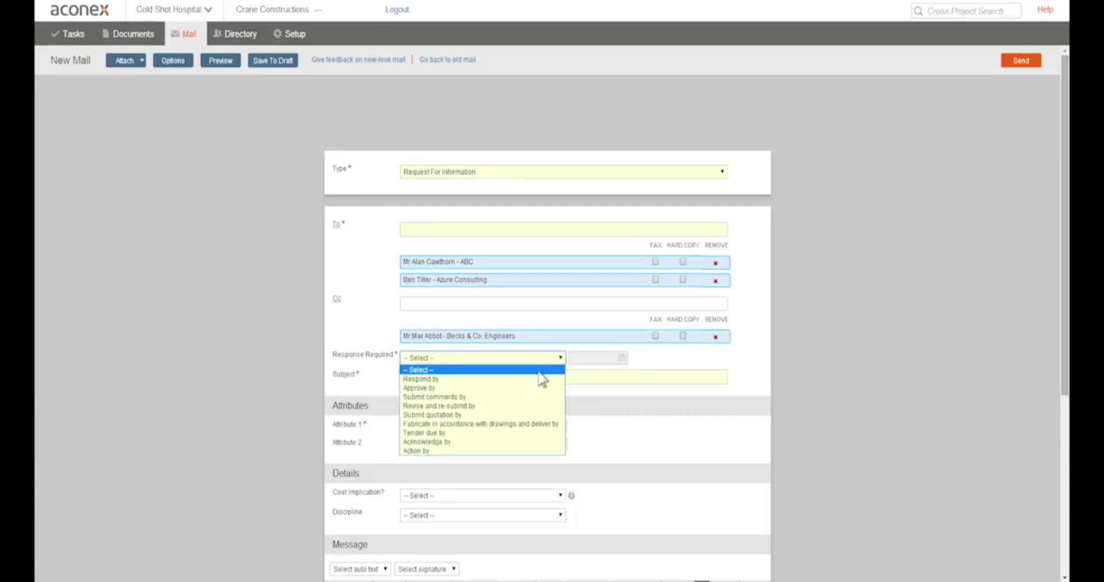
left_click(510, 379)
left_click(621, 358)
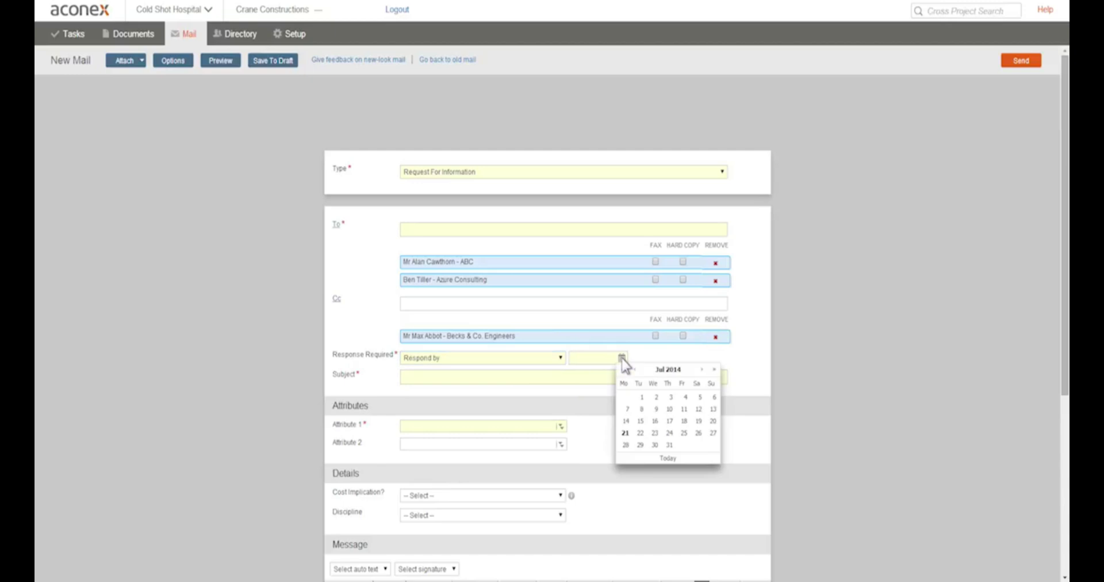
left_click(626, 444)
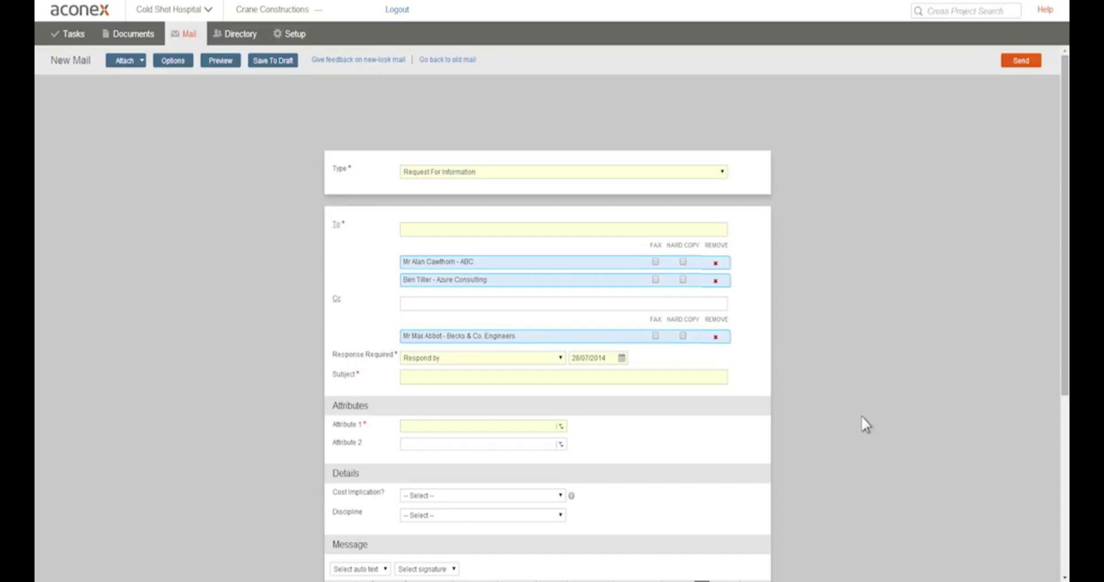
Step: Enter "Missing part on ground floor" as the mail's subject
left_click(555, 379)
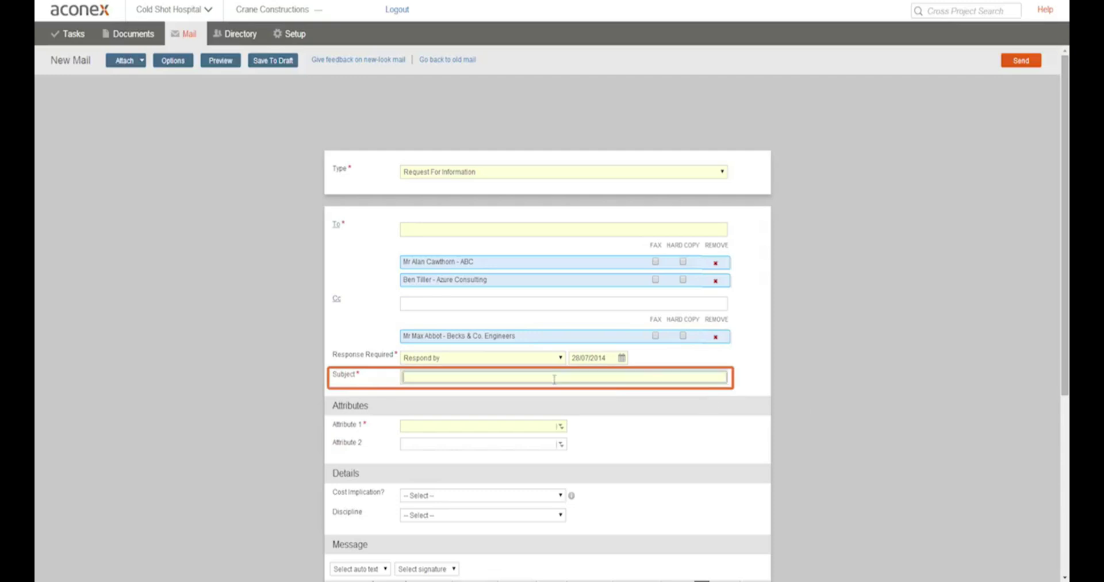
type("Missing part")
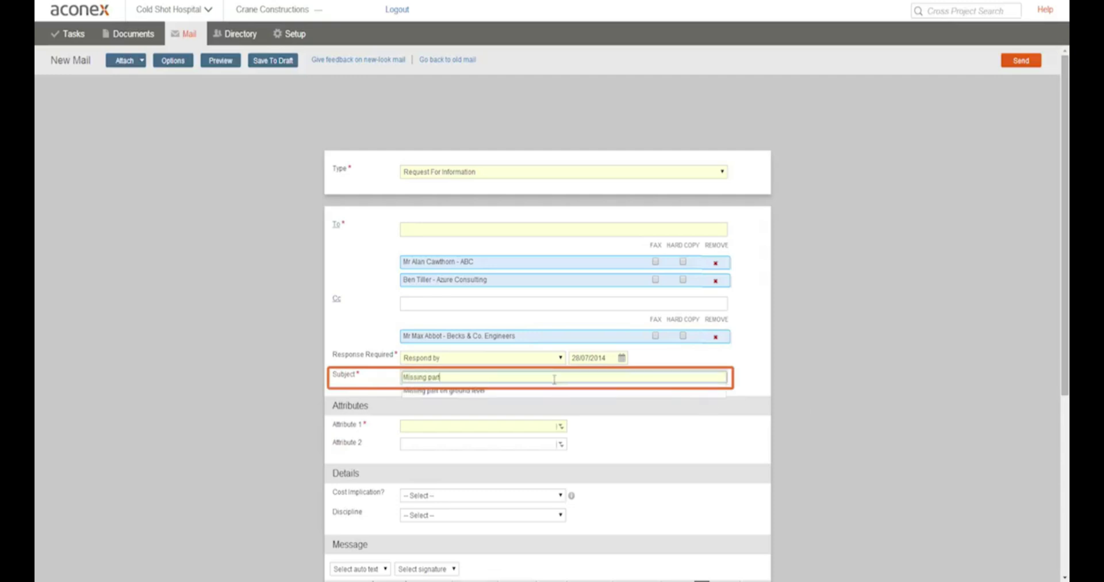
type(" on ground floor")
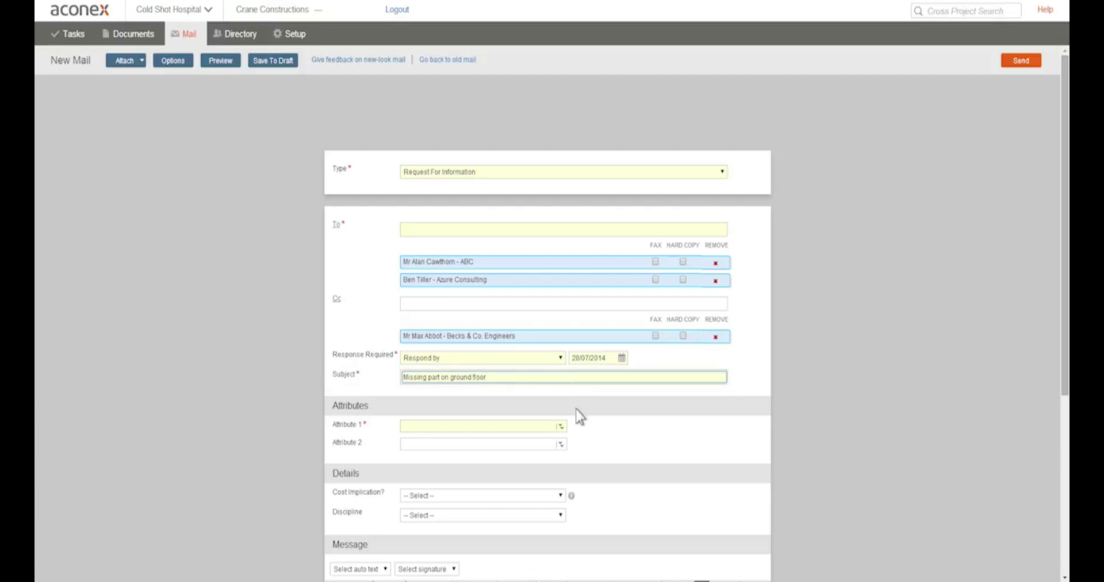
Step: Assign Pathology as the mail's Attribute 1
left_click(562, 426)
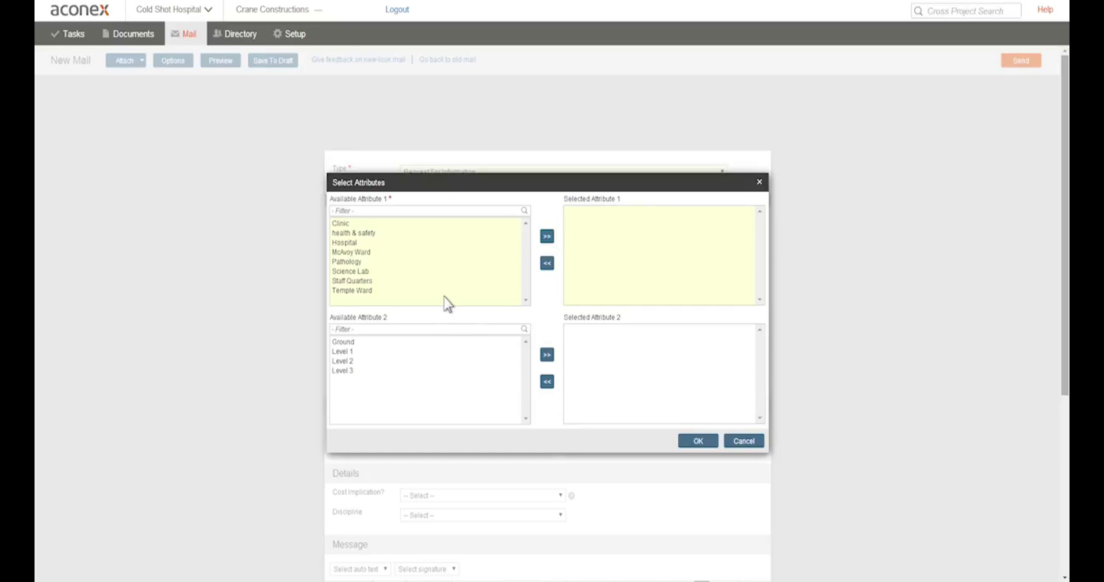
left_click(352, 262)
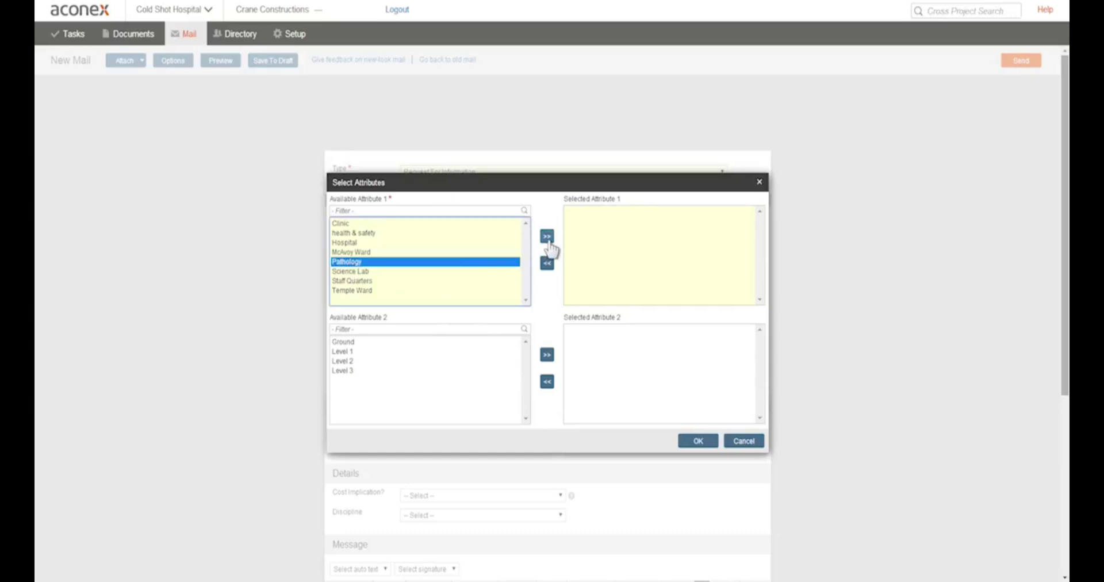
left_click(547, 238)
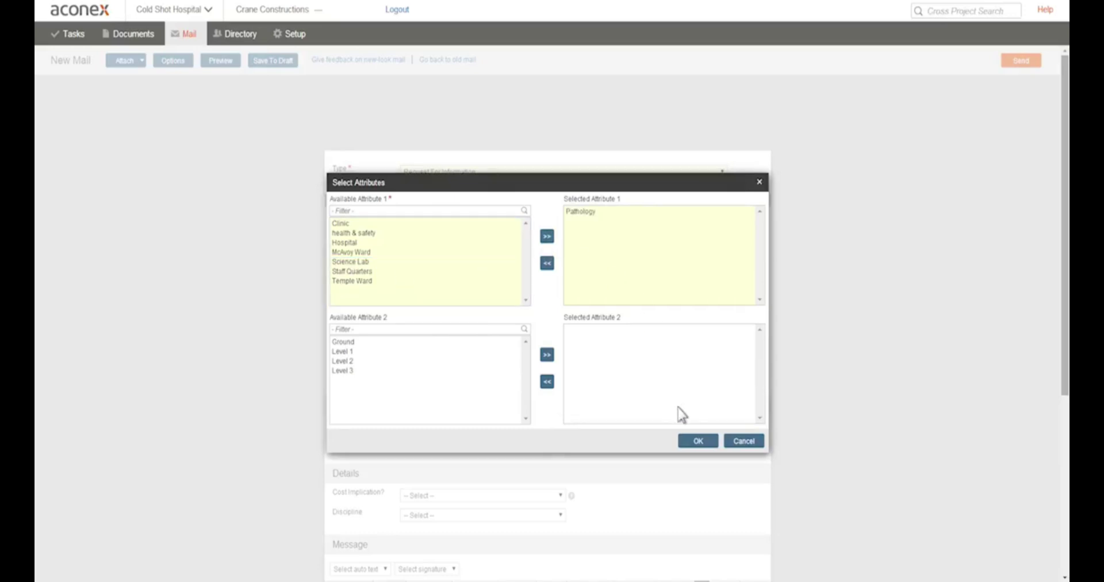
left_click(697, 442)
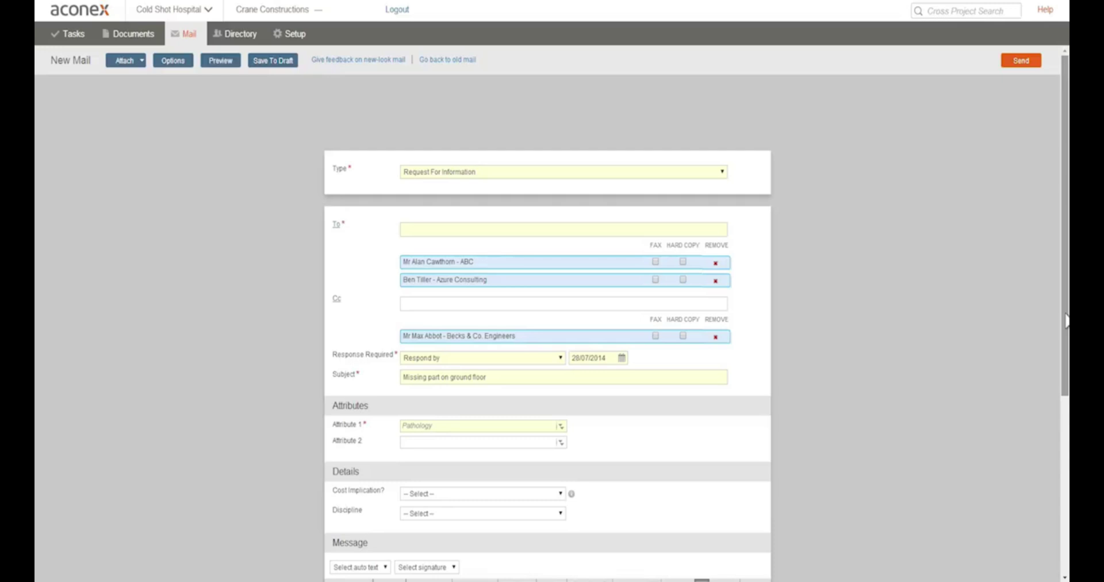
Step: Set the mail's cost implication to Yes and its discipline to Plumbing
left_click(562, 493)
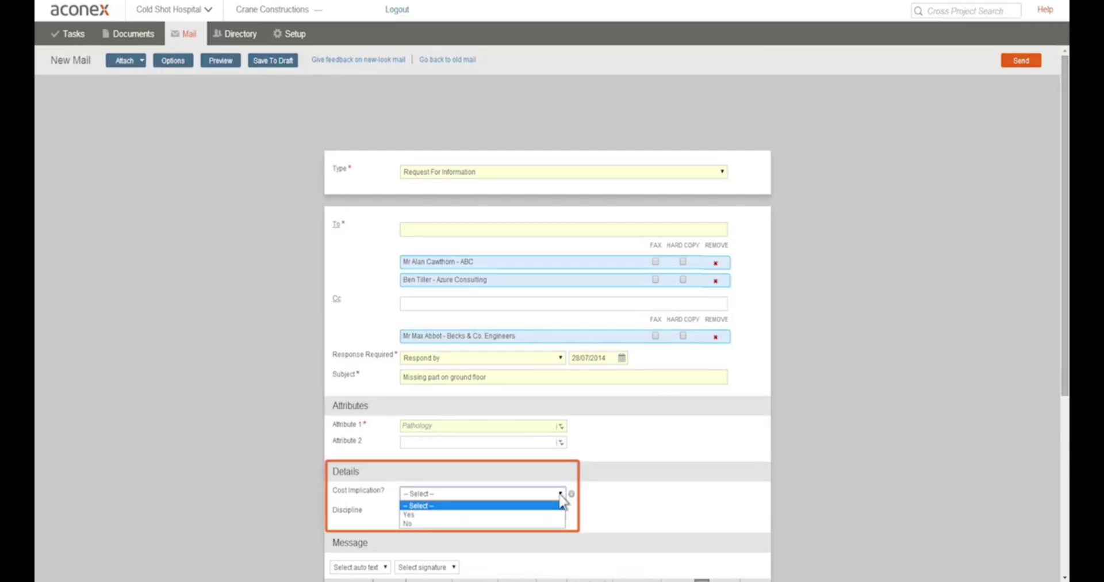
left_click(525, 515)
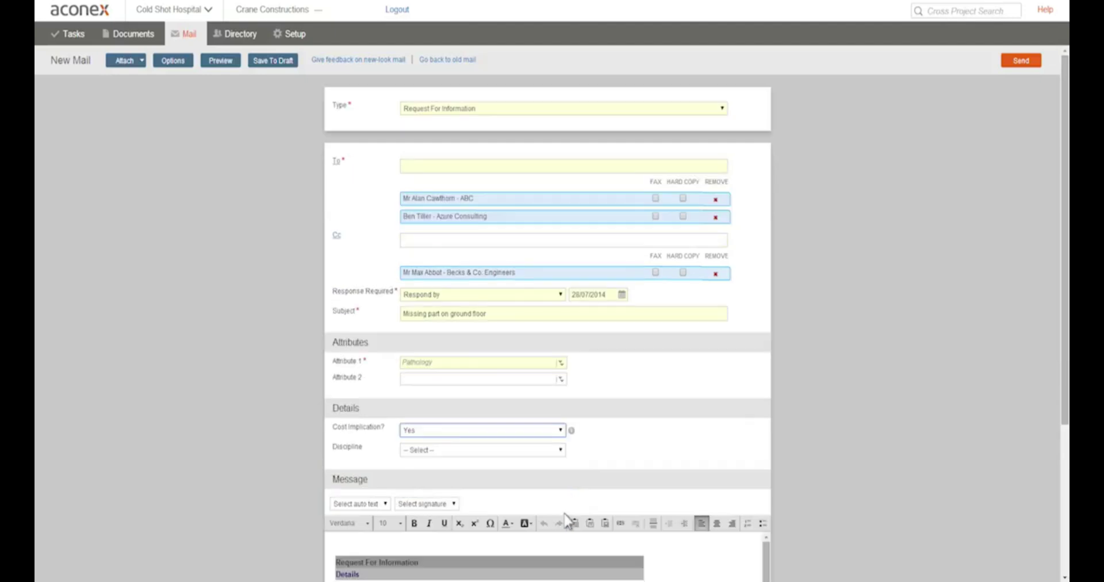
left_click(561, 450)
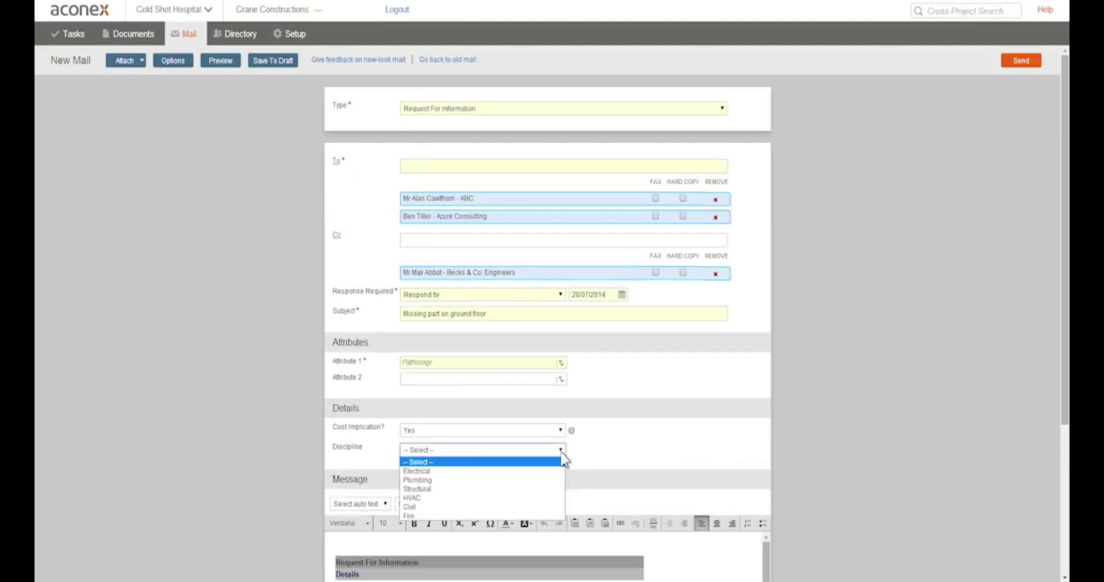
left_click(526, 481)
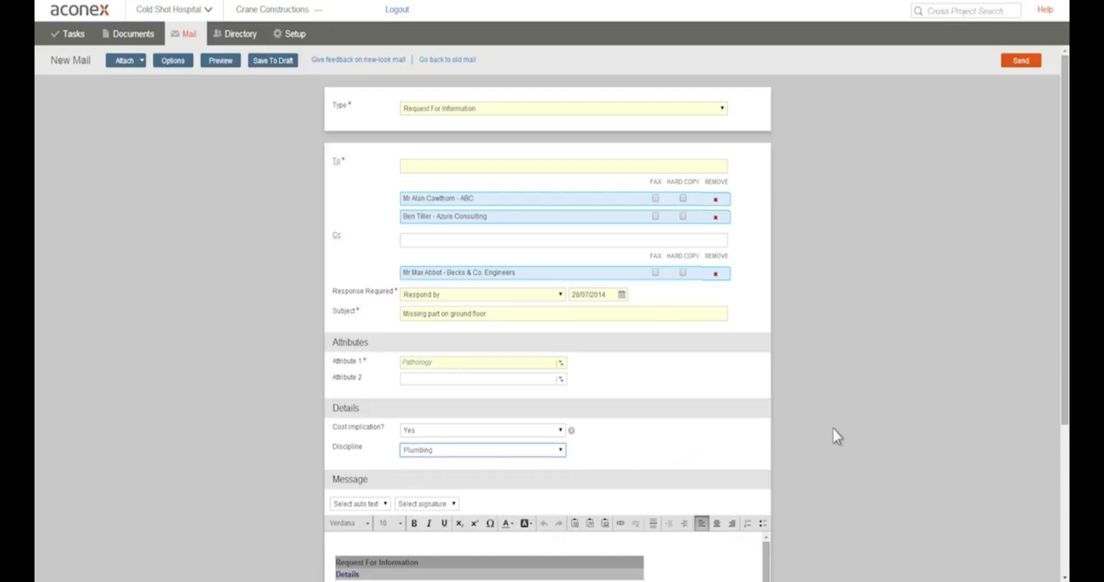
Step: Attach the inbox project mail "Re: Tank size question" from Majestic Builders to the new mail
left_click(142, 60)
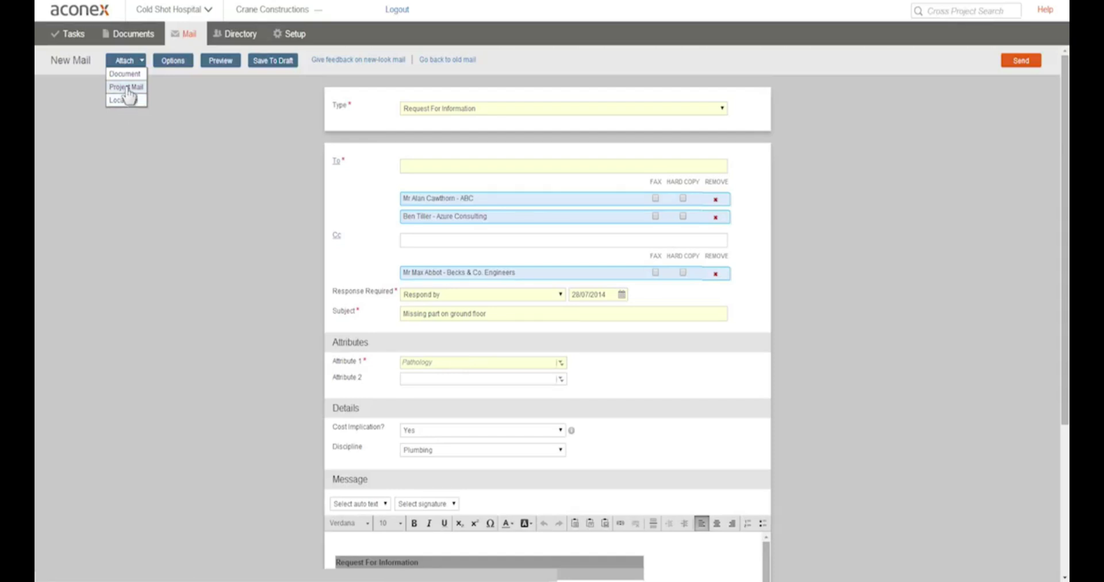
left_click(129, 92)
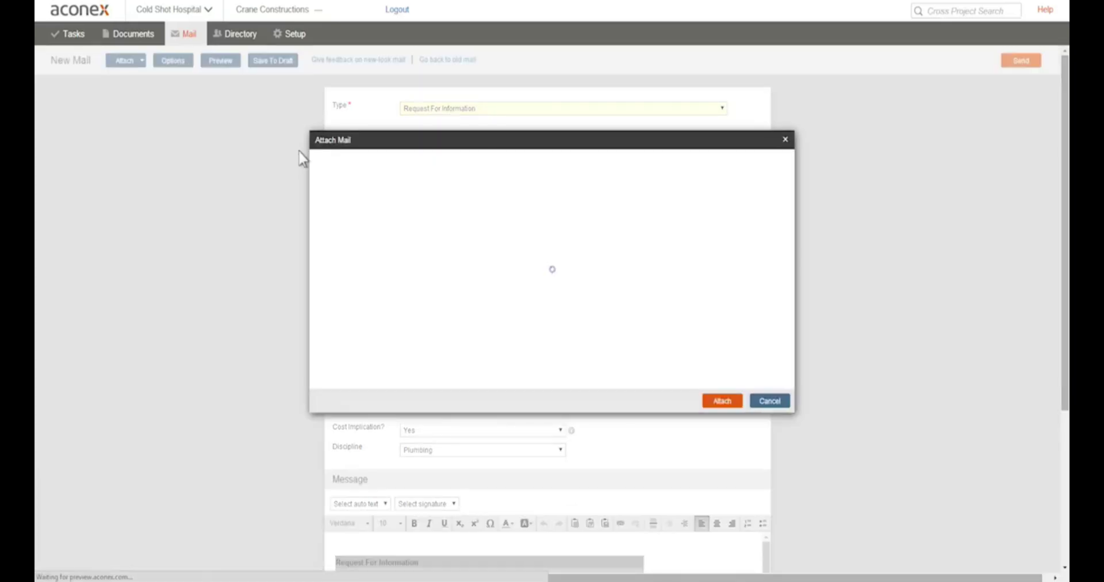
left_click(748, 204)
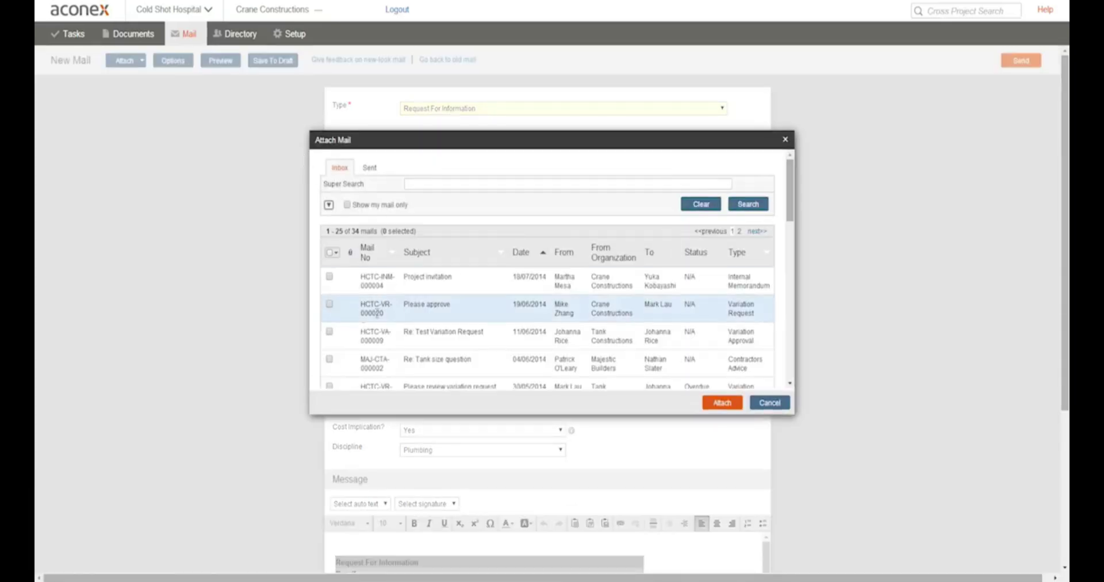
left_click(329, 359)
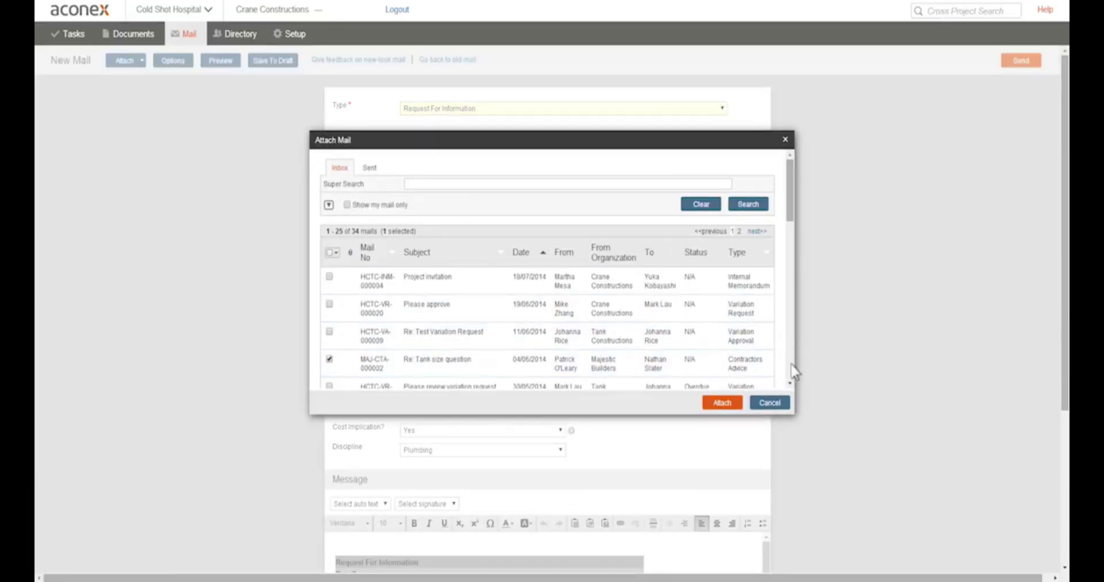
left_click(722, 402)
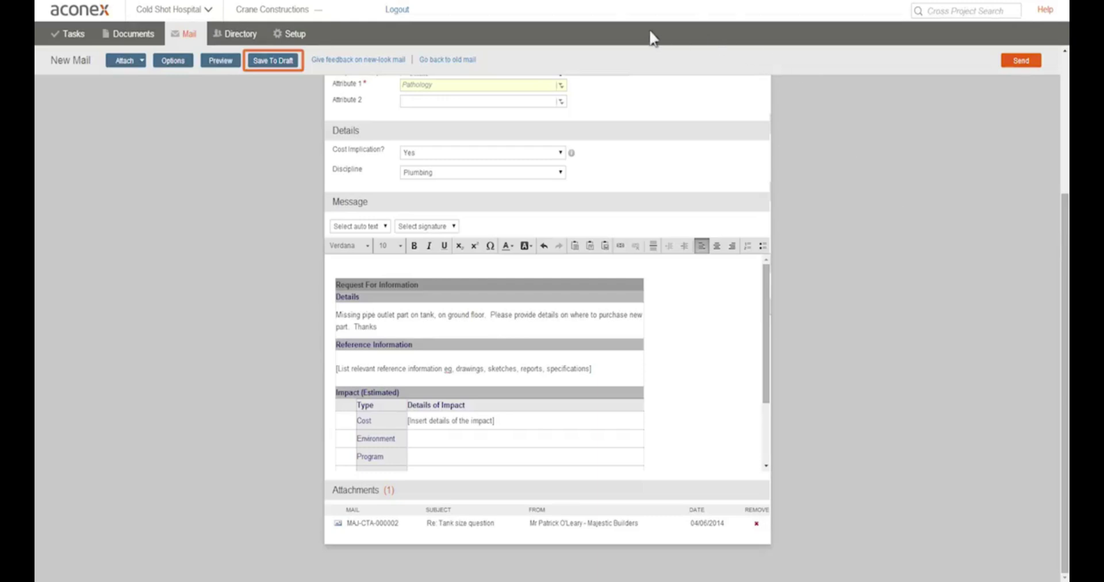
Step: Save the completed Request For Information as a draft and send it
left_click(280, 61)
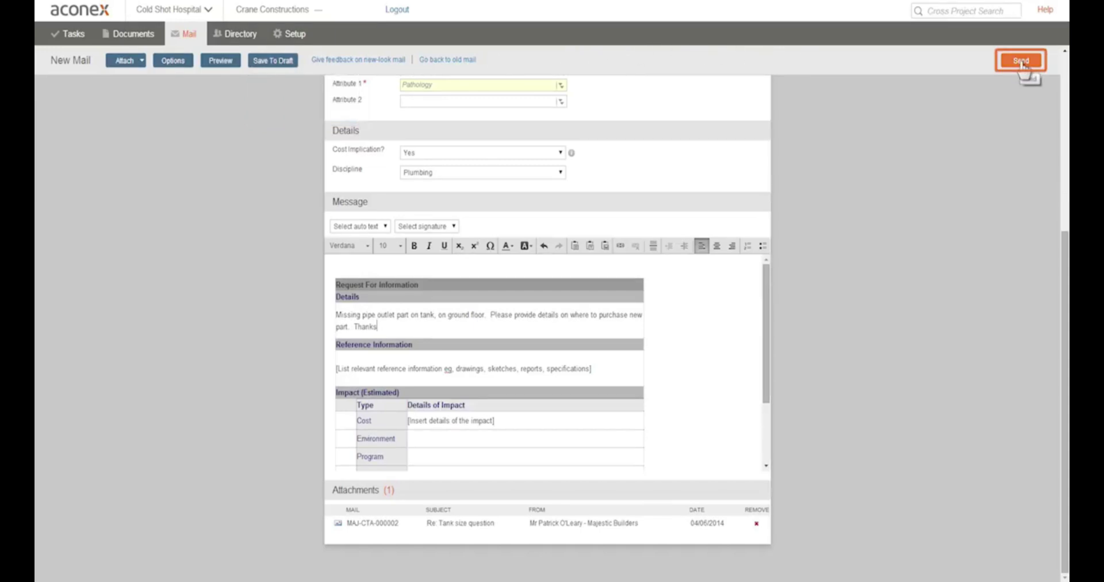
left_click(1021, 61)
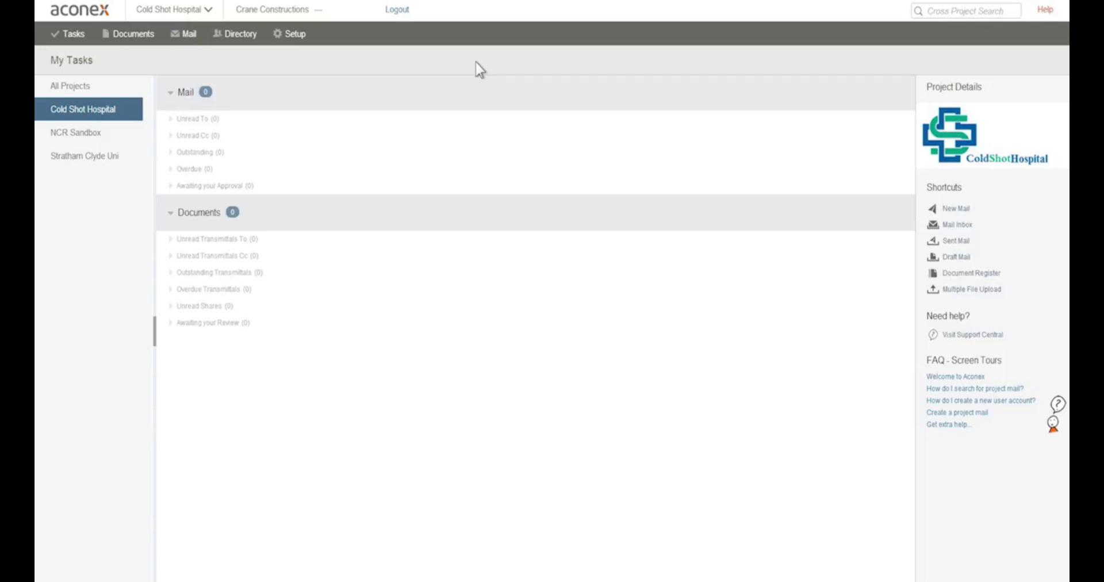
Step: Start another Request For Information mail from the commonly used mail types
left_click(201, 36)
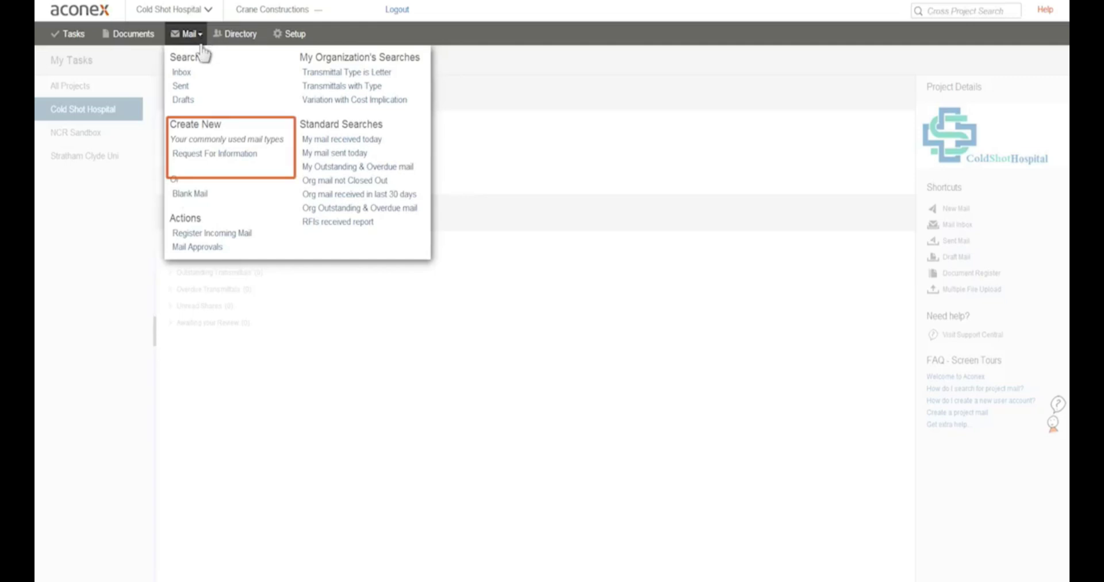
left_click(196, 155)
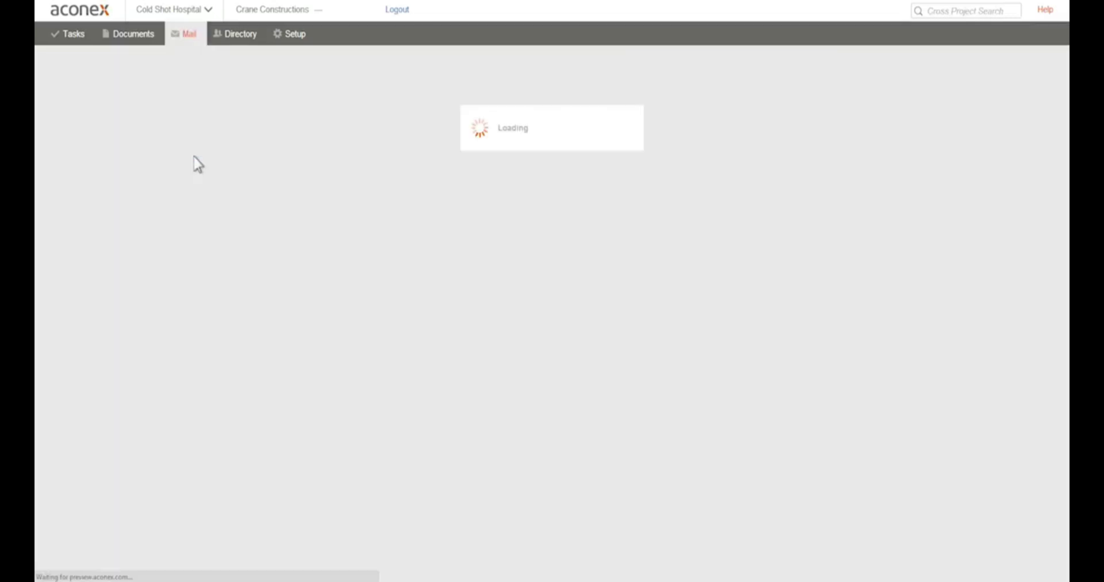